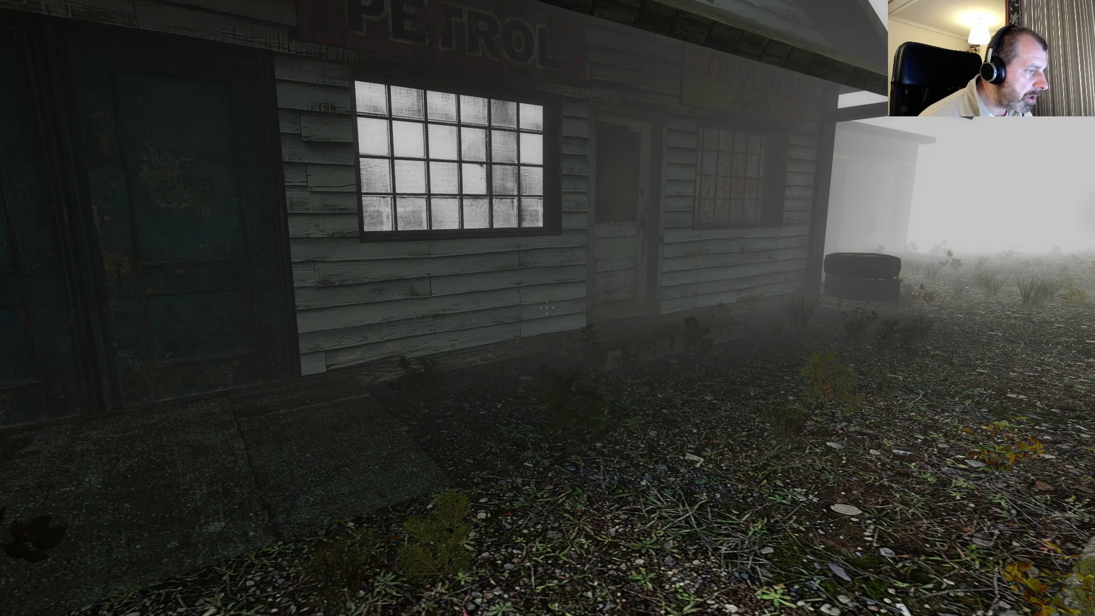
key(s)
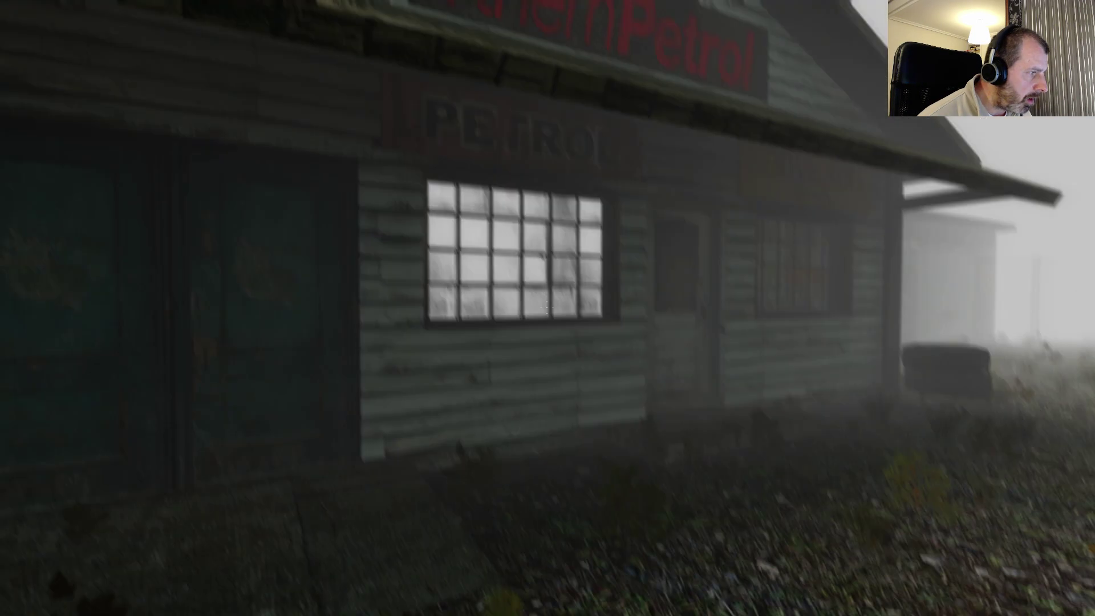
key(F6)
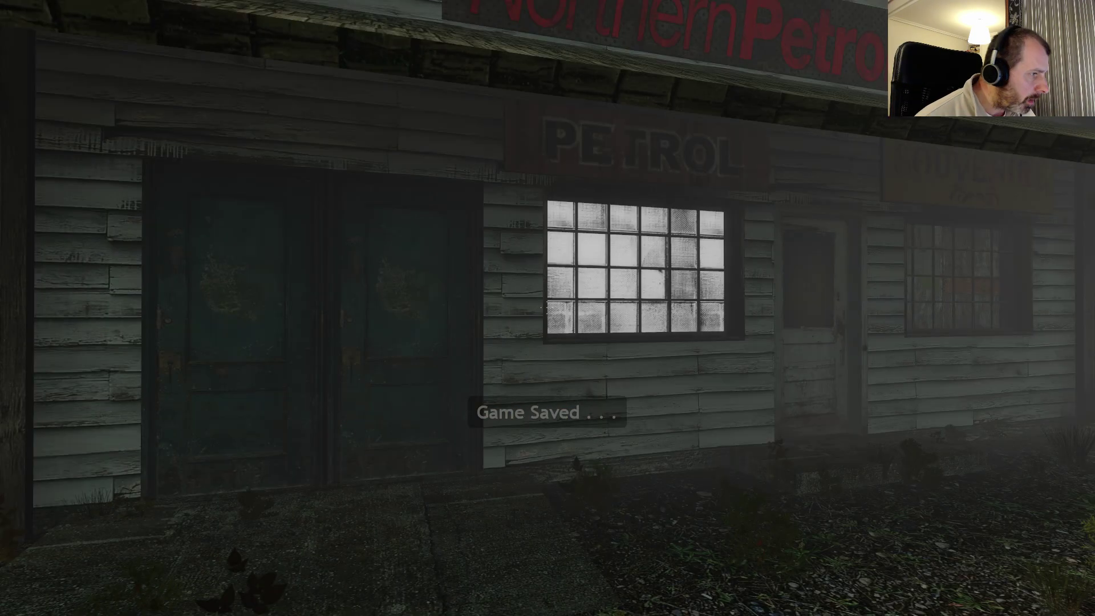
key(Escape)
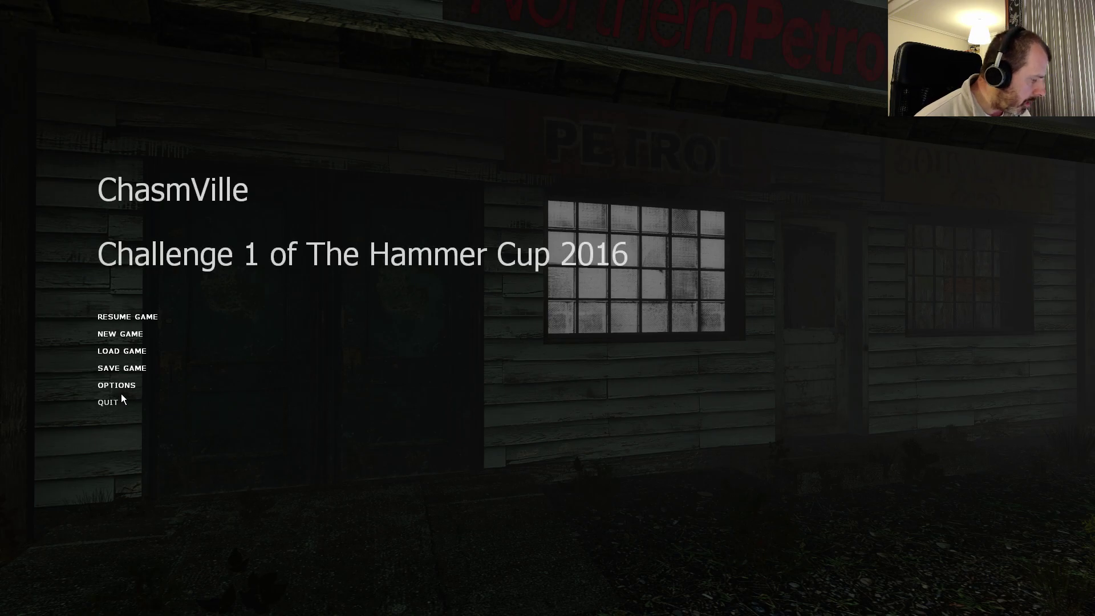